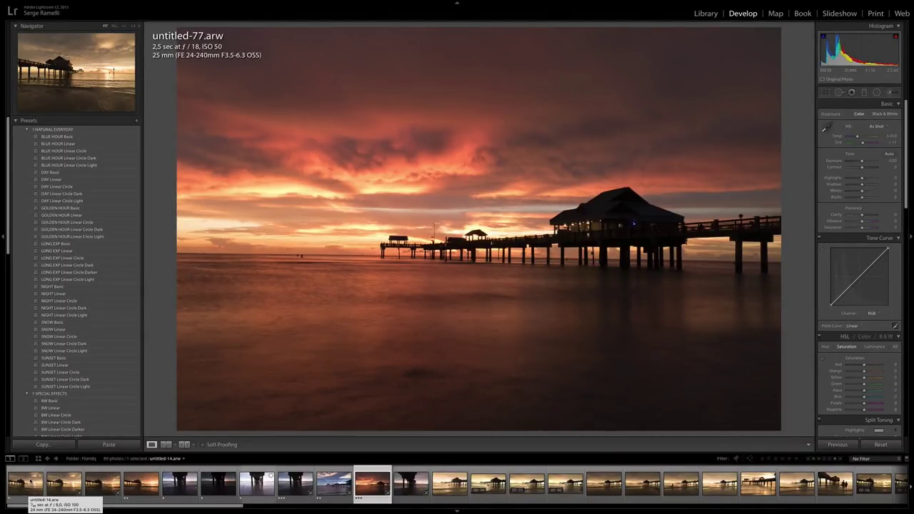
Compare untitled-14, -15, -24, -1 and -5, then filter the filmstrip to photos rated one star or more.
left_click(27, 491)
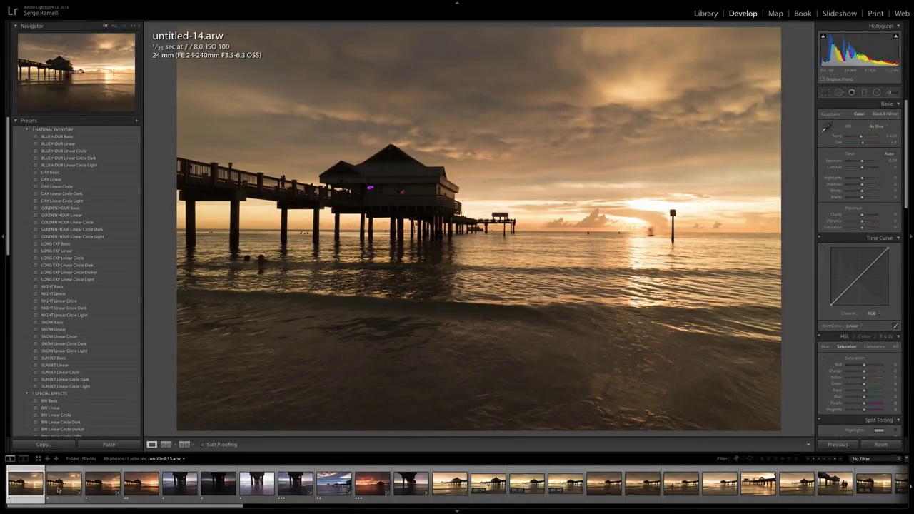
left_click(61, 489)
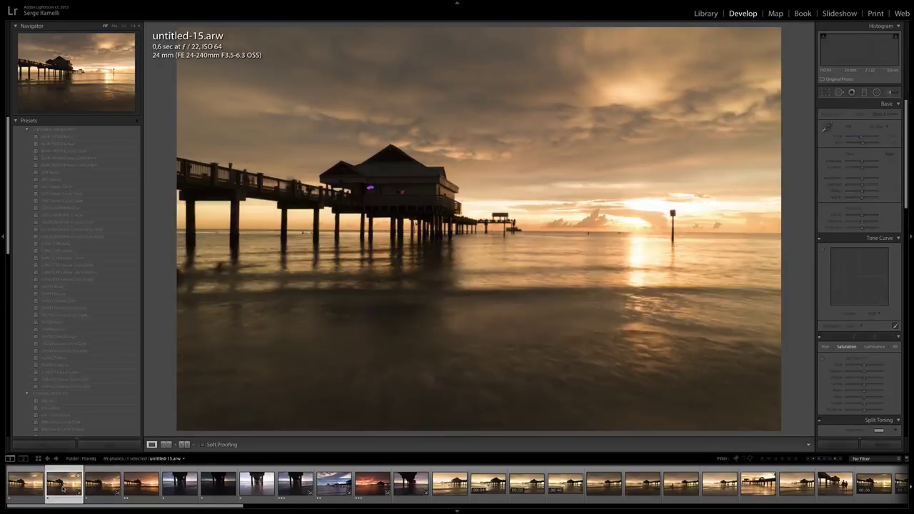
left_click(20, 487)
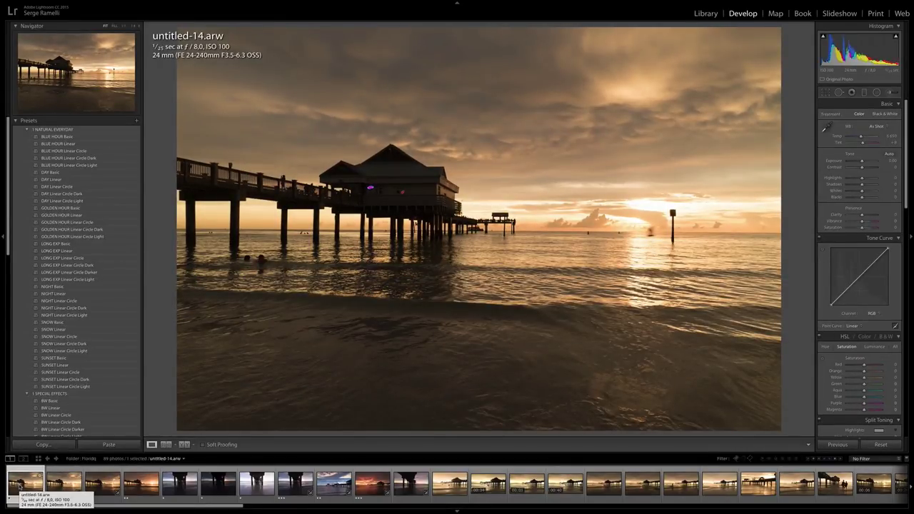
left_click(61, 489)
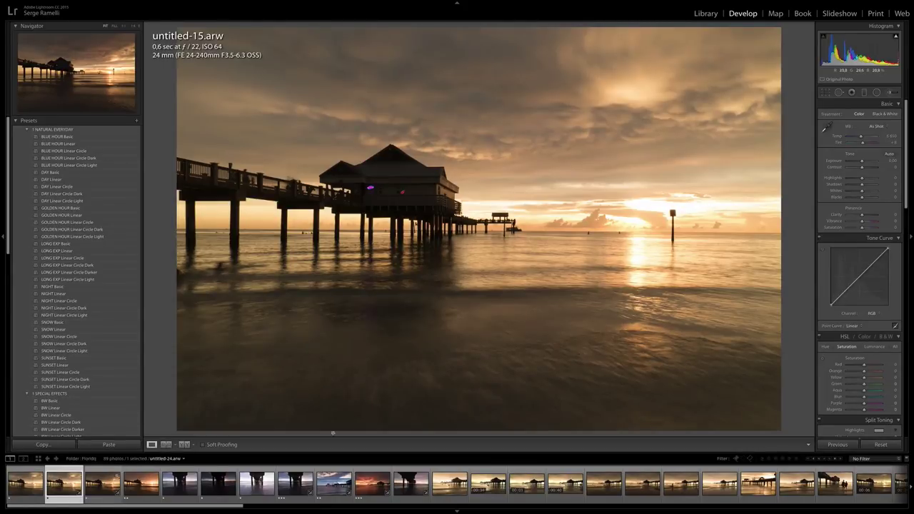
left_click(105, 485)
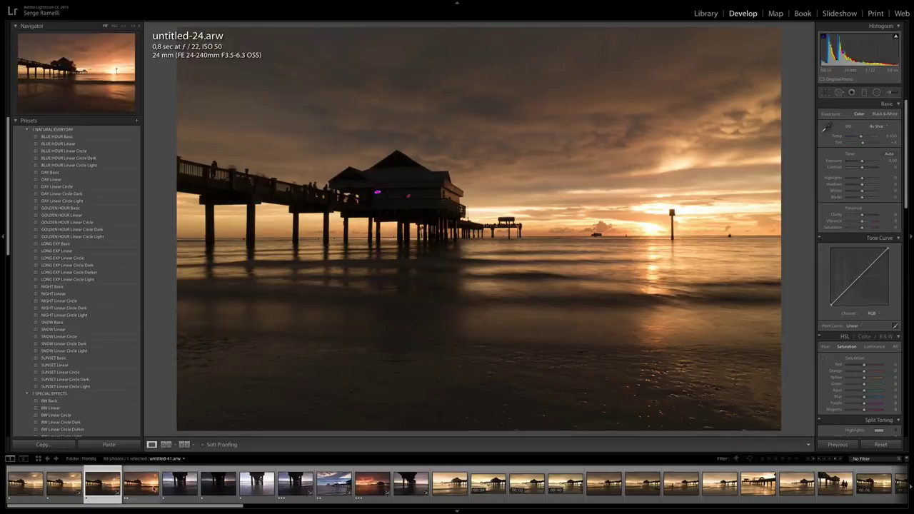
left_click(451, 488)
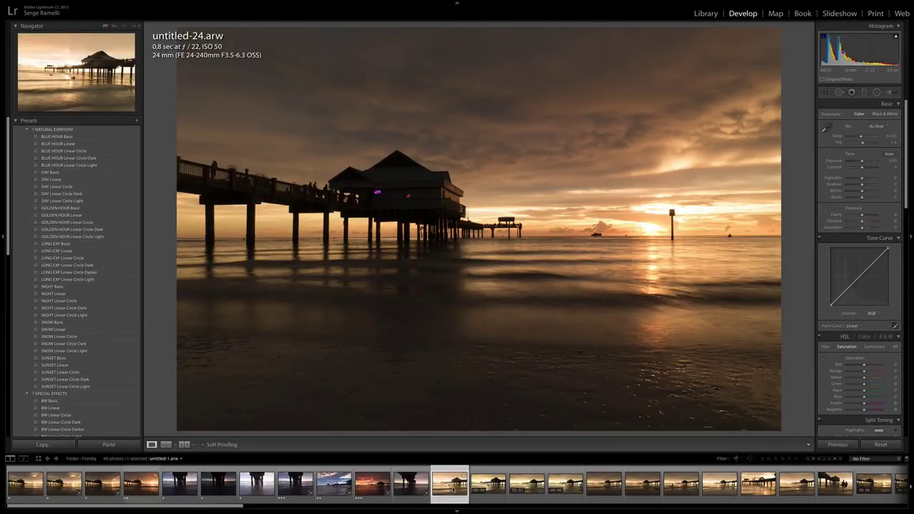
left_click(606, 484)
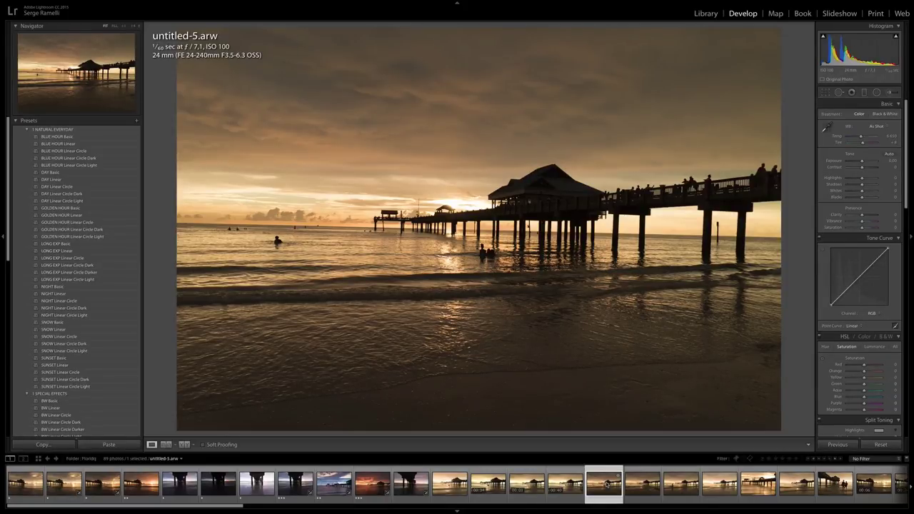
left_click_drag(216, 509, 170, 508)
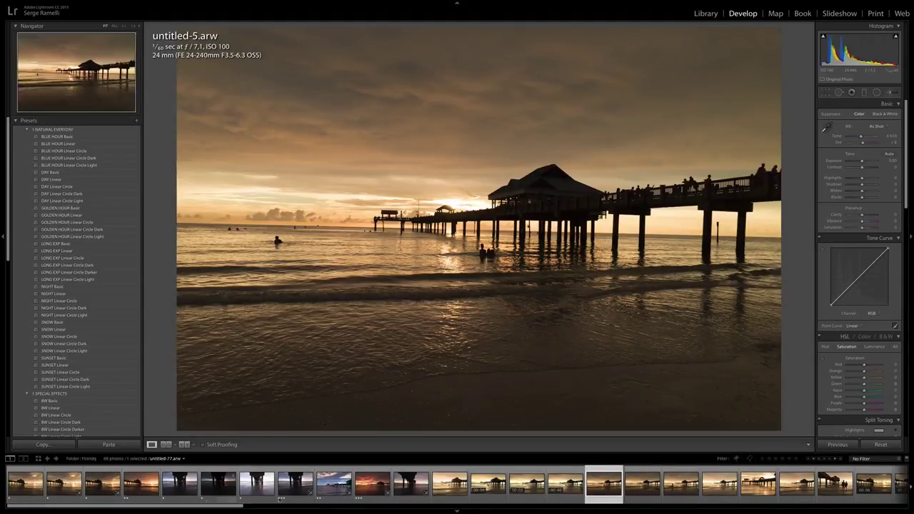
left_click(769, 460)
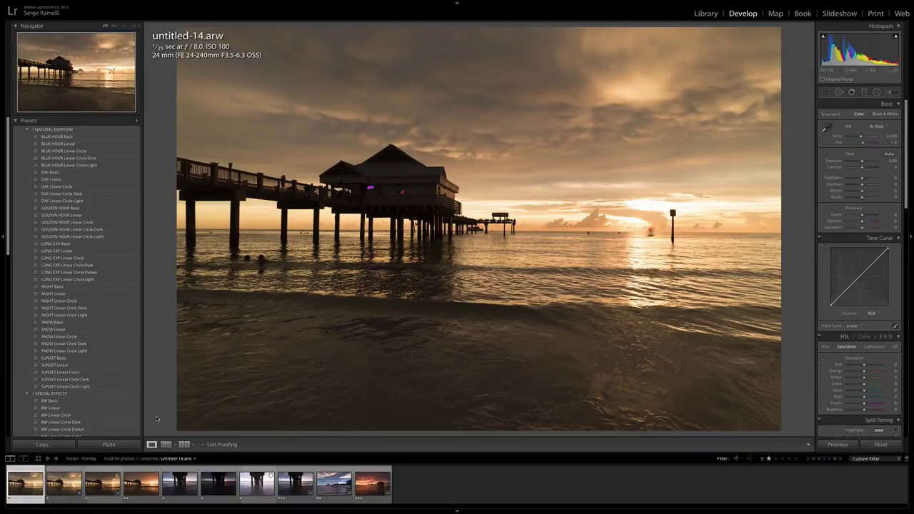
Step past untitled-15 and untitled-24 to open untitled-41.arw, the sun-above-horizon pier shot.
left_click(64, 484)
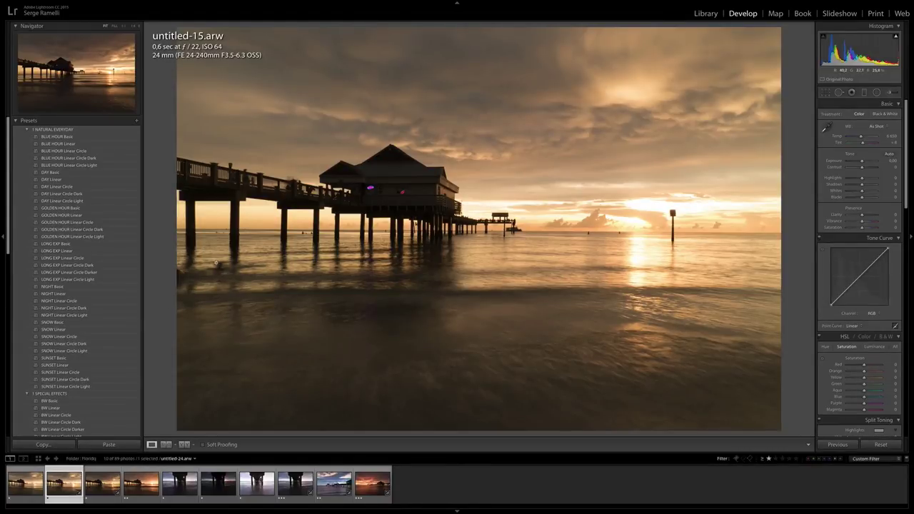
left_click(100, 485)
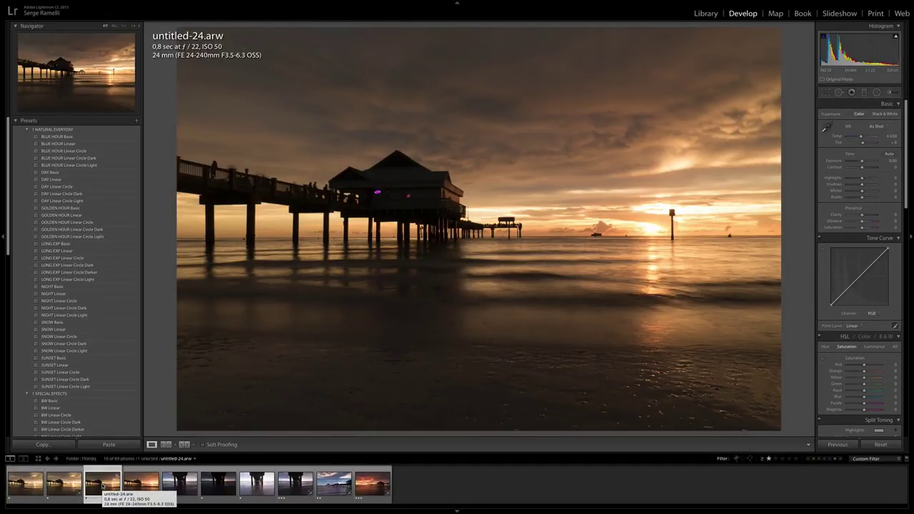
left_click(141, 484)
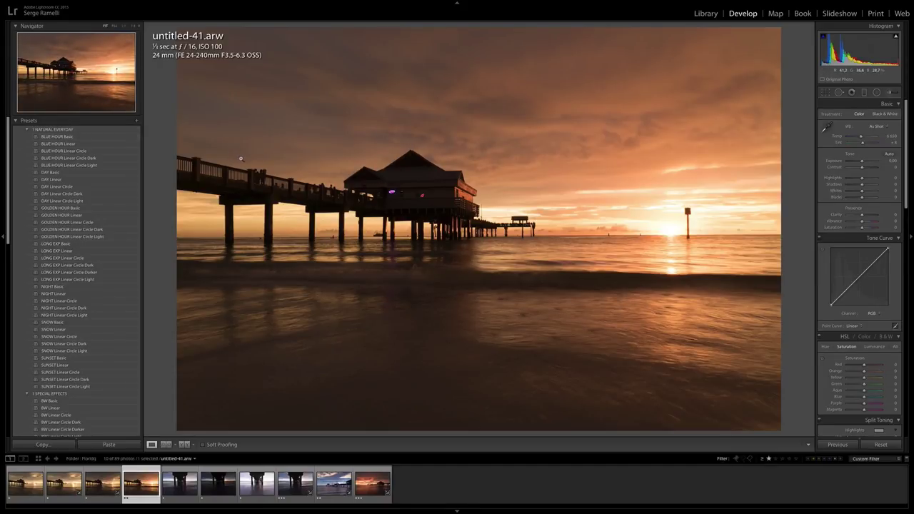
Try a couple of presets, then apply SUNSET Basic for Temp 7500 and Highlights -100.
left_click(42, 158)
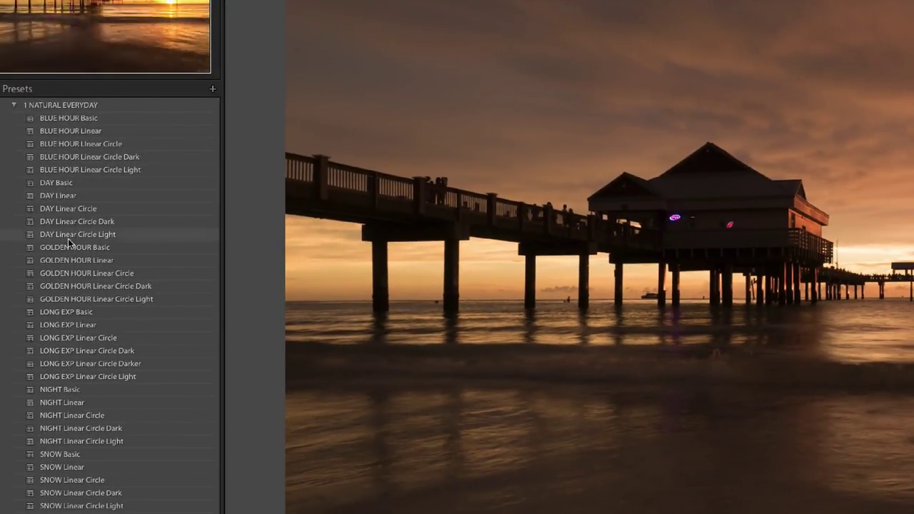
left_click(78, 325)
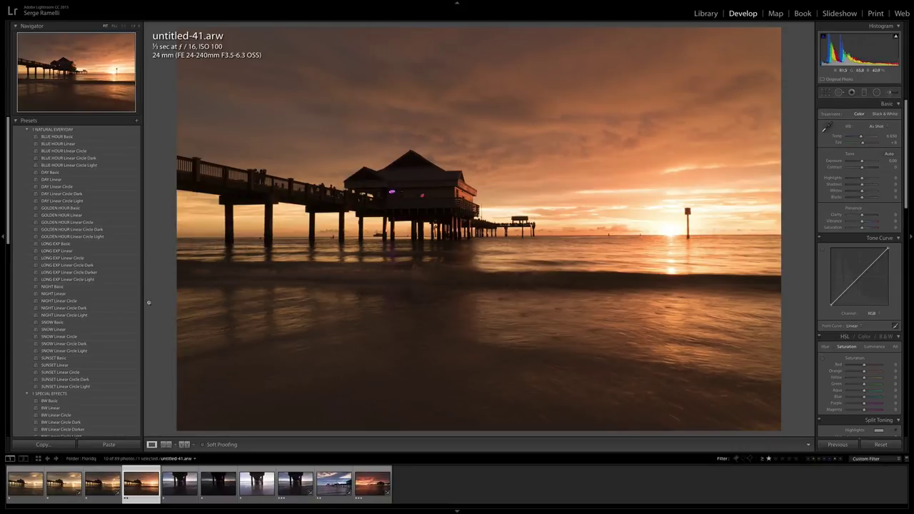
left_click(64, 359)
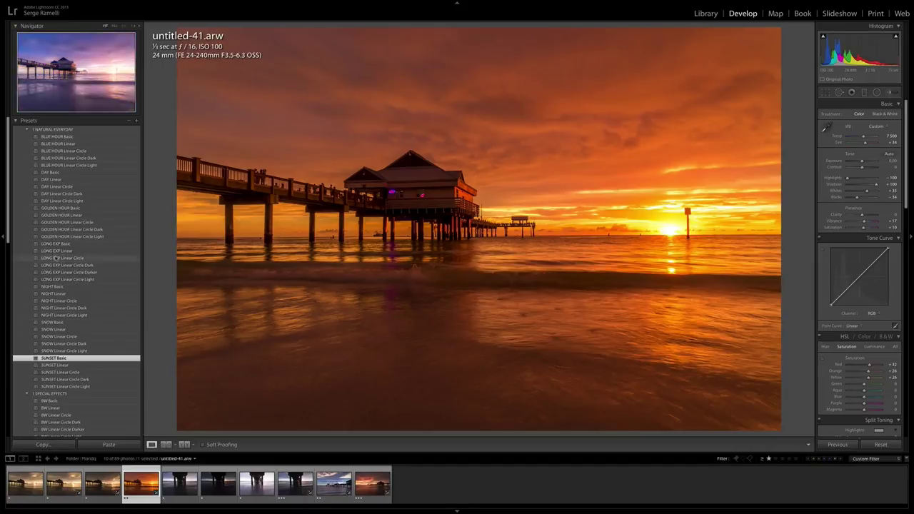
Compare GOLDEN HOUR, SNOW and DAY Basic, then apply NIGHT Linear Circle Light and warm the Temp.
left_click(61, 208)
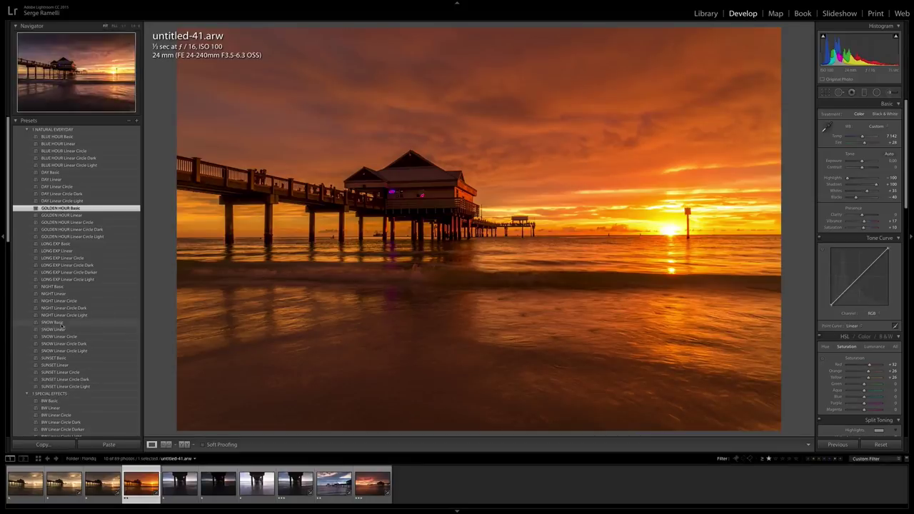
left_click(63, 323)
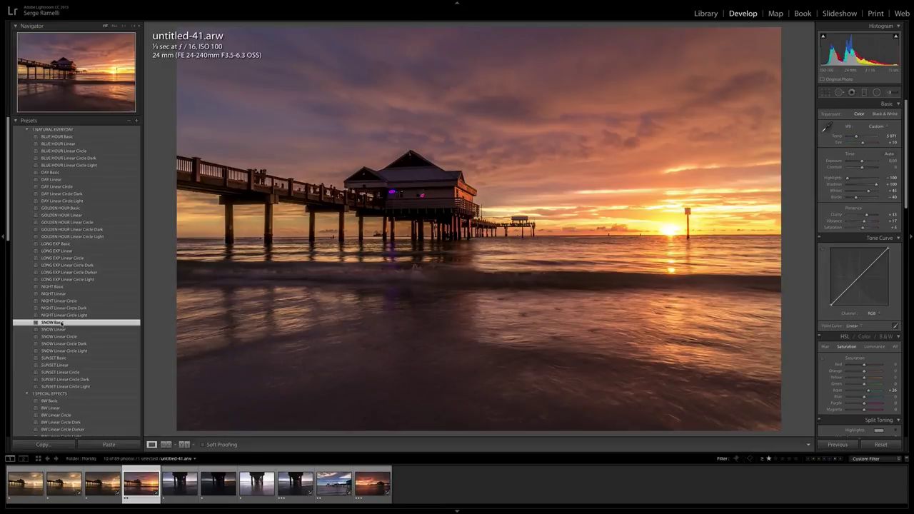
left_click(50, 173)
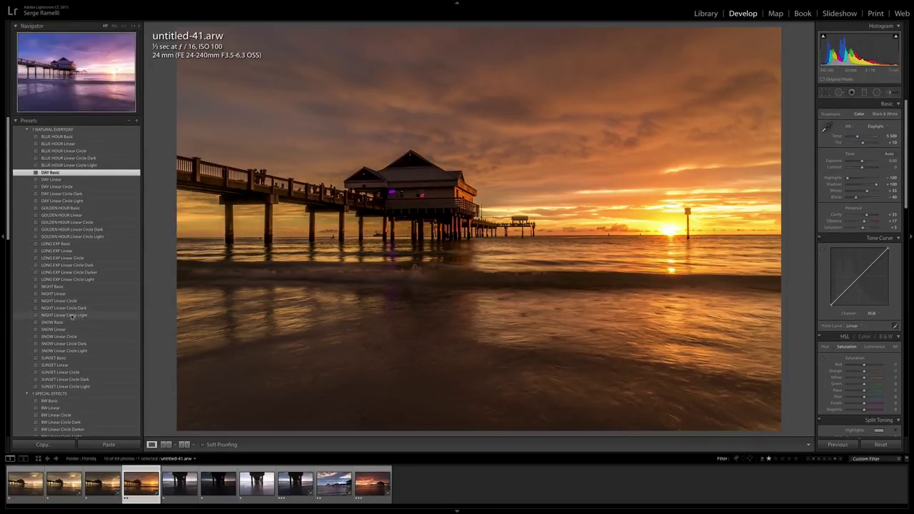
left_click(81, 315)
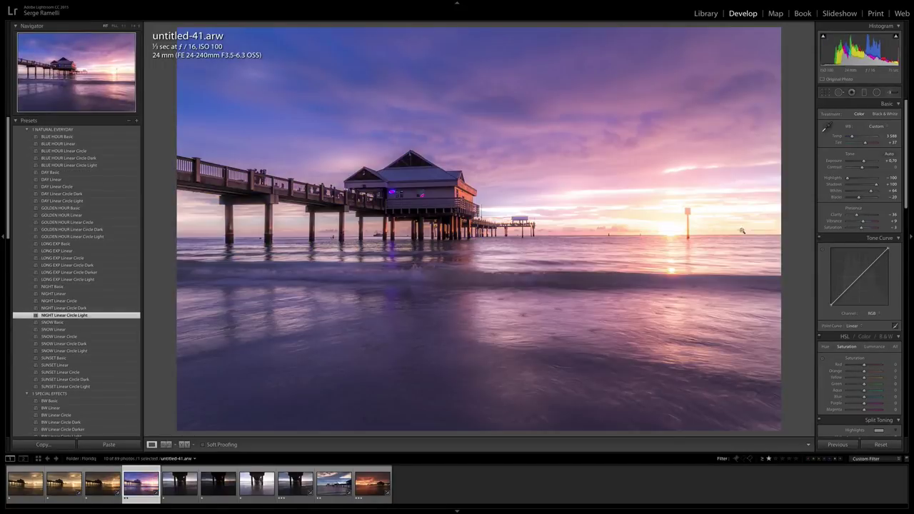
left_click_drag(851, 136, 862, 142)
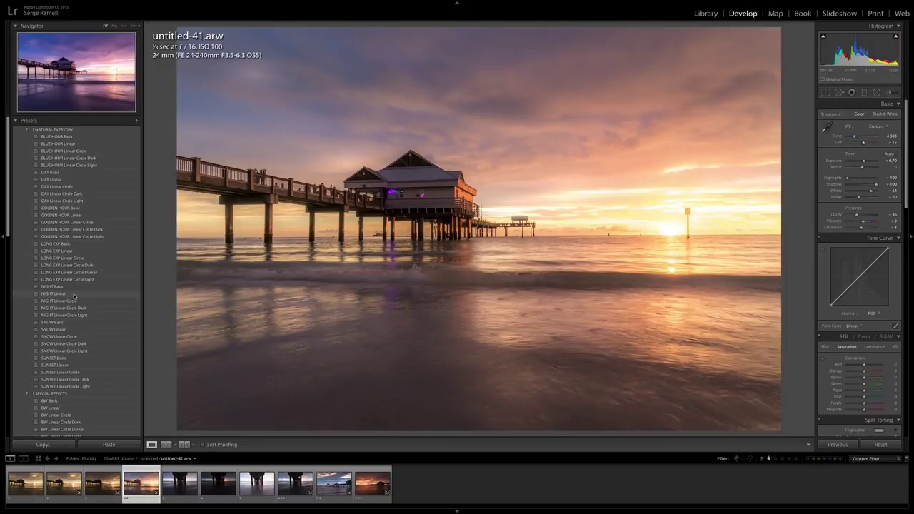
Apply GOLDEN HOUR Linear Circle Light, cool Temp to 5555 and lower Exposure to about +0.13.
left_click(65, 237)
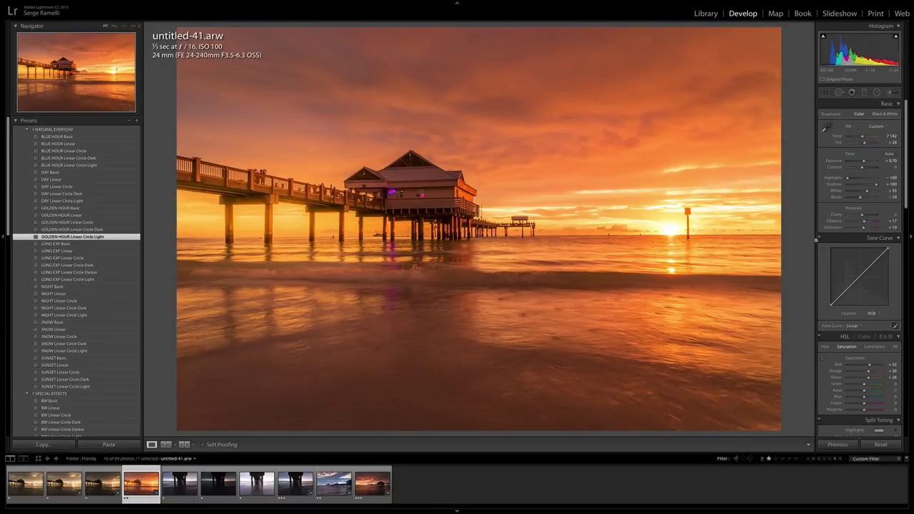
left_click_drag(863, 138, 856, 138)
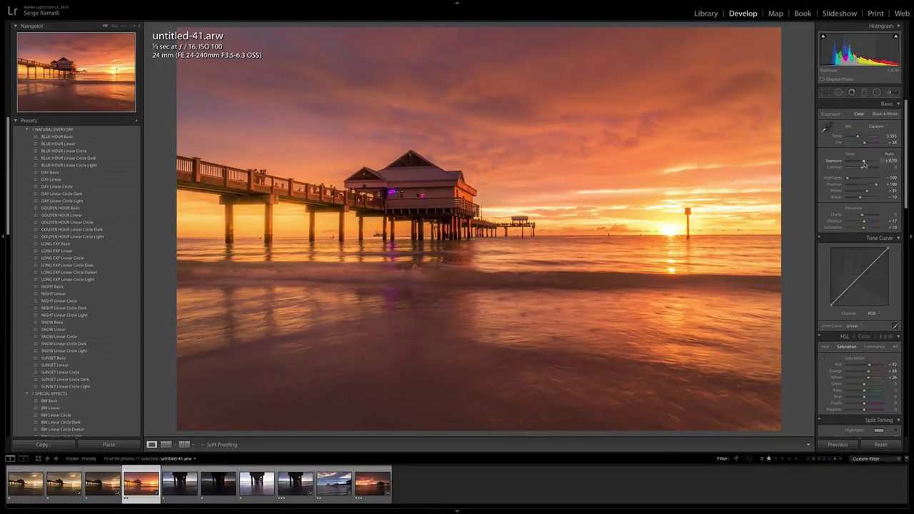
left_click_drag(864, 163, 861, 163)
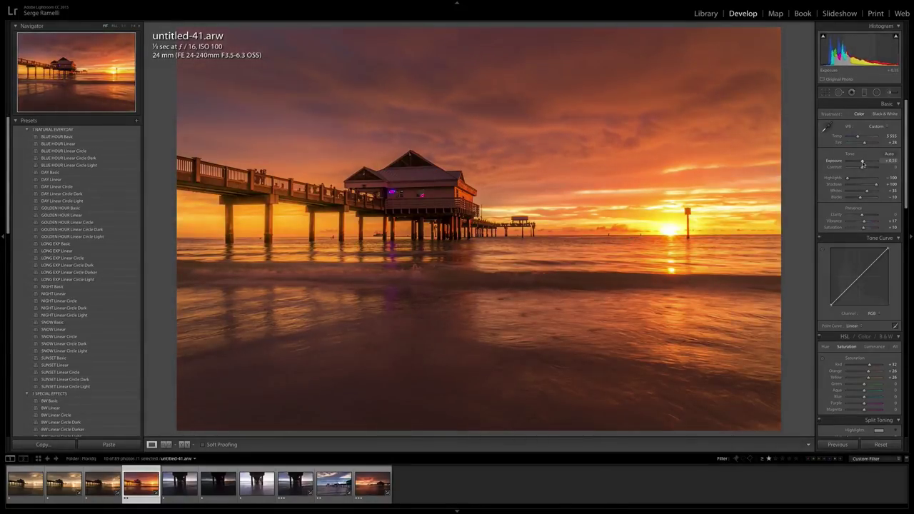
left_click(876, 92)
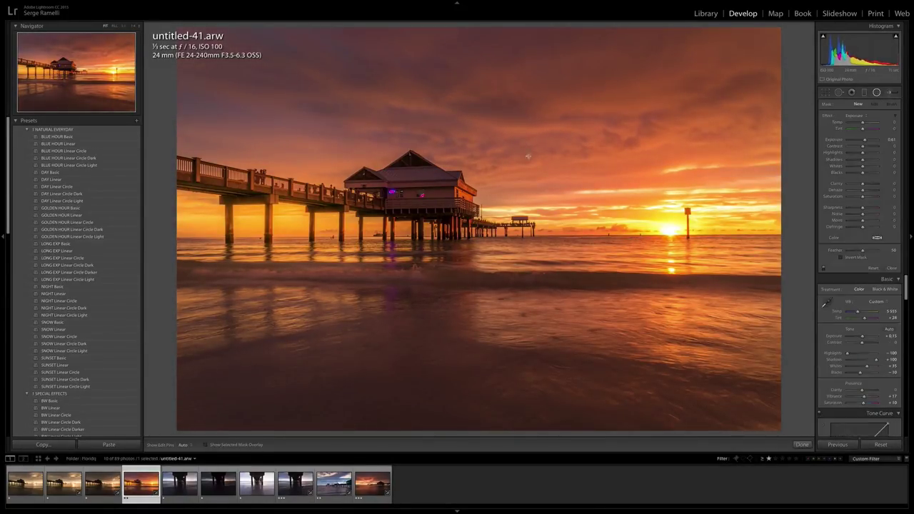
Move the radial adjustment toward the water, darken the sky gradient to -1.00, and add a water gradient.
left_click_drag(271, 217, 515, 170)
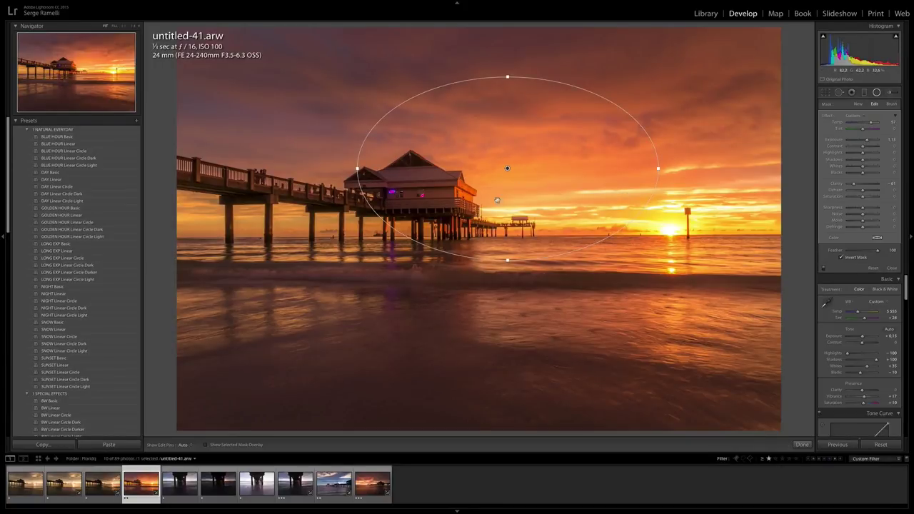
left_click_drag(507, 169, 528, 316)
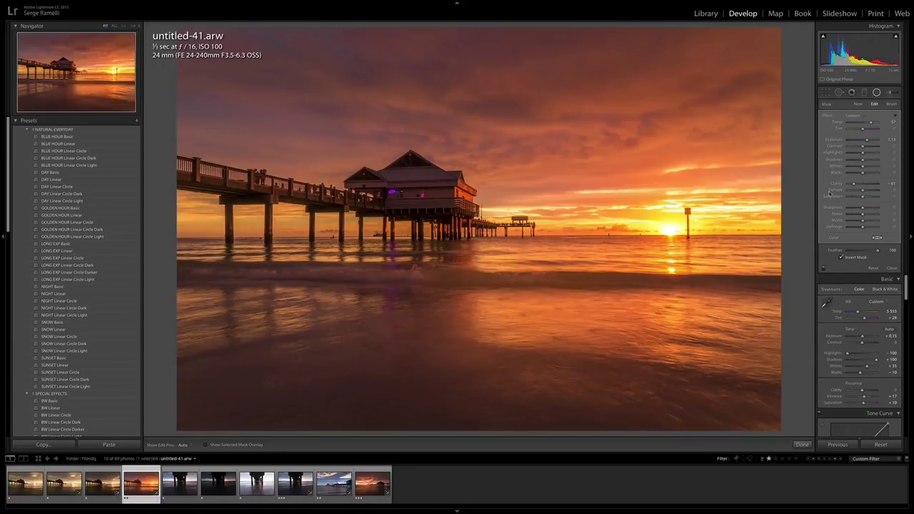
left_click(864, 93)
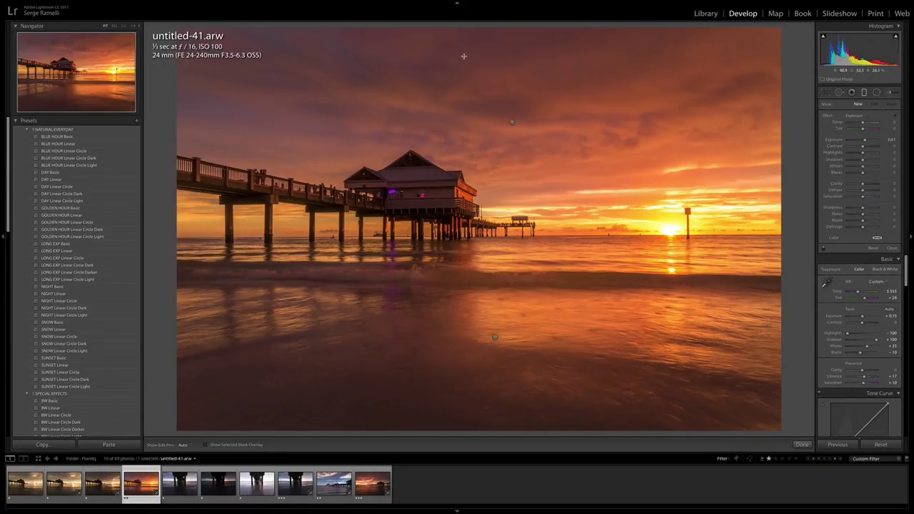
left_click(511, 122)
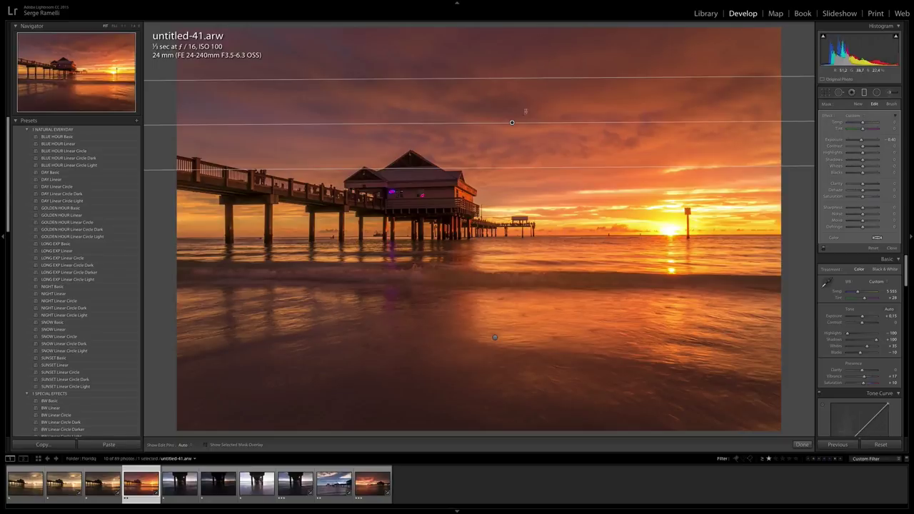
left_click_drag(862, 140, 858, 141)
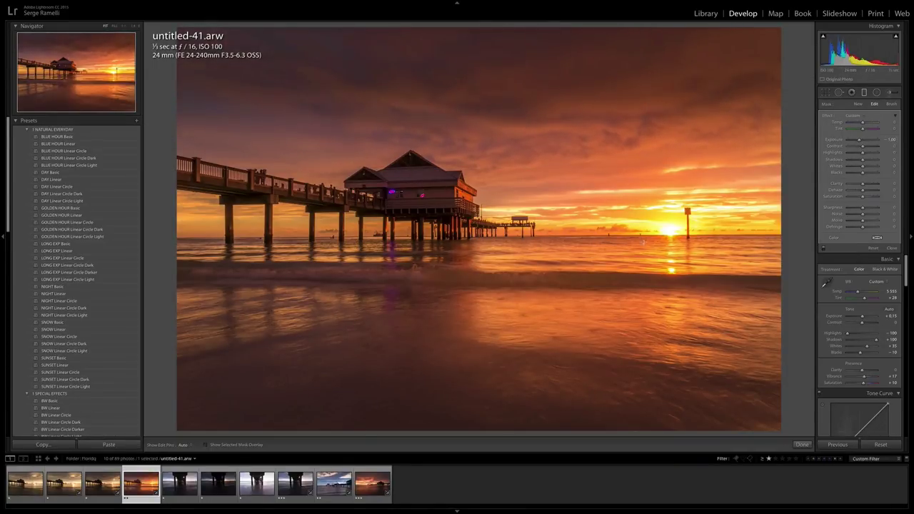
left_click_drag(494, 338, 495, 289)
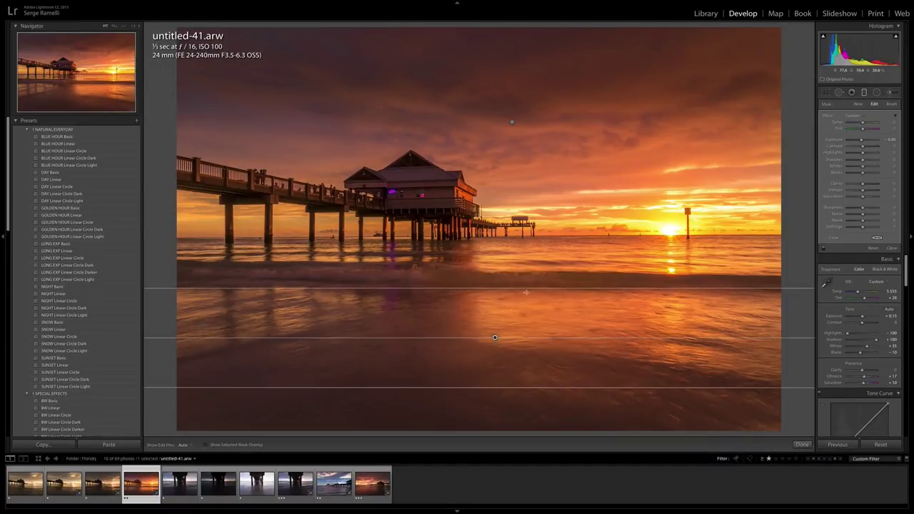
Close the Graduated Filter and review Exposure +0.15, Highlights -100, Shadows +100 and the HSL saturation boosts.
left_click(892, 248)
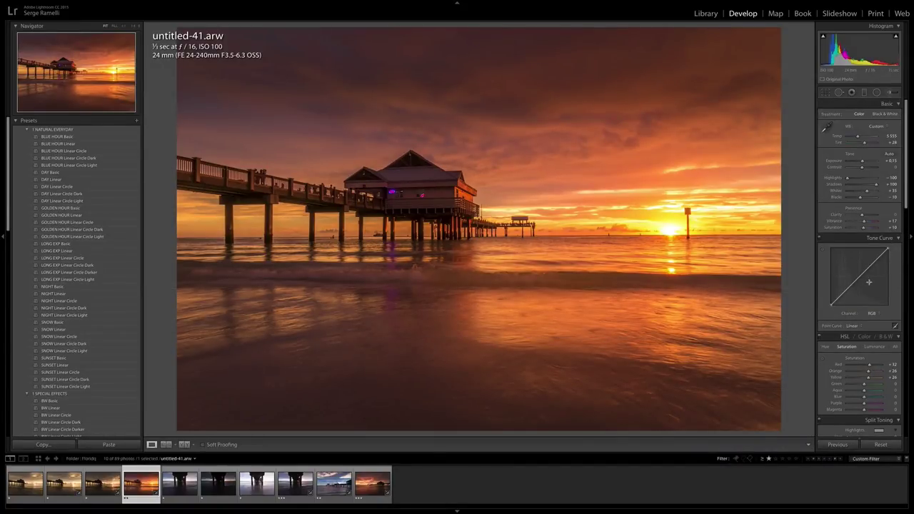
scroll(871, 213, "down", 1)
scroll(870, 213, "down", 1)
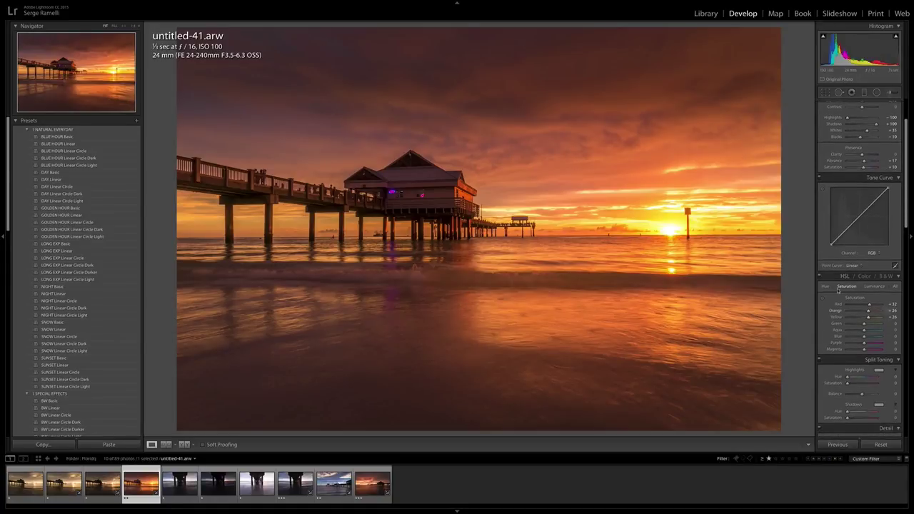
scroll(862, 302, "down", 5)
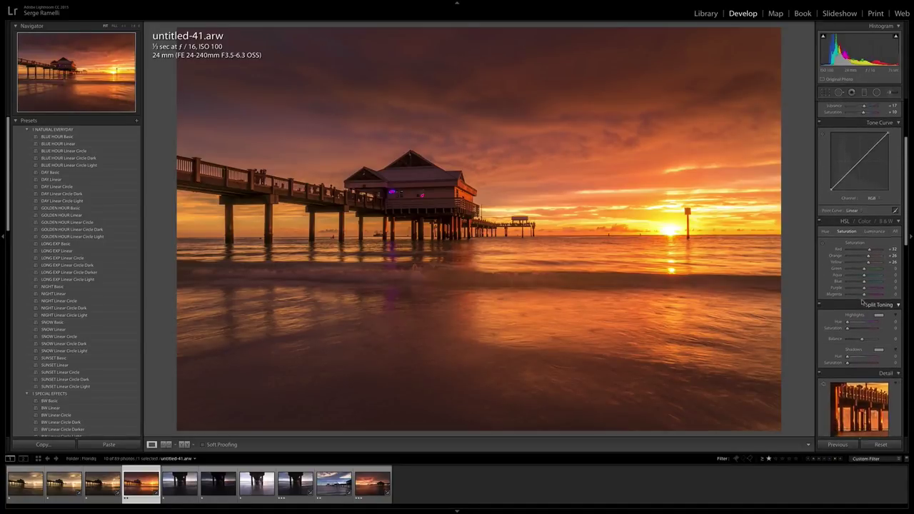
scroll(864, 286, "down", 3)
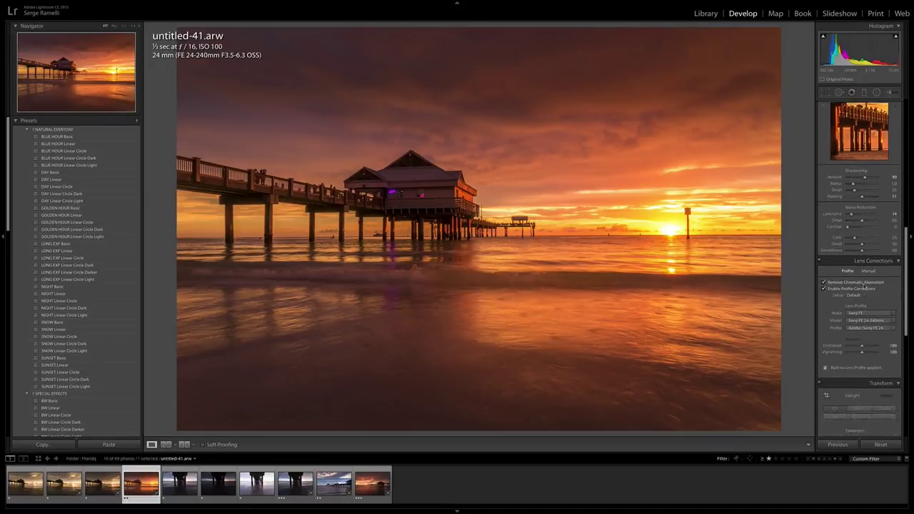
scroll(863, 285, "up", 3)
Select untitled-45.arw through untitled-47 so all three under-pier bracketed exposures are selected.
scroll(863, 285, "up", 6)
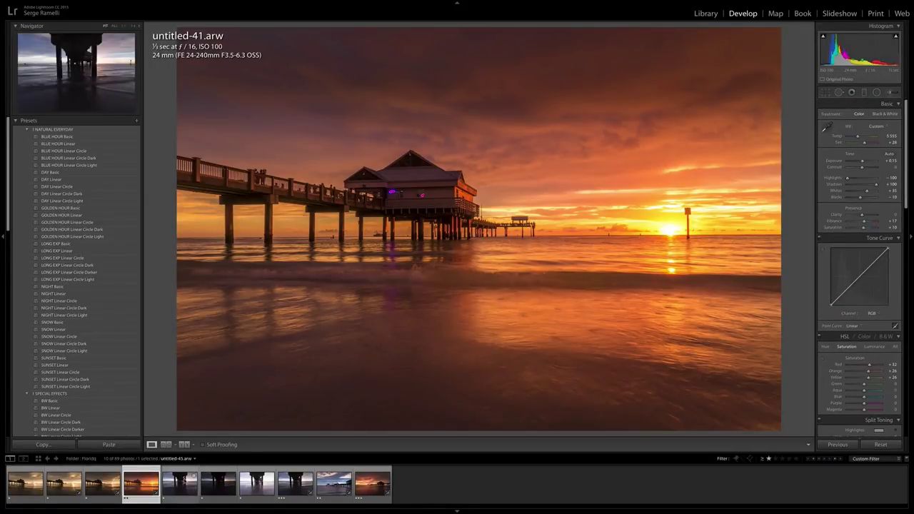
left_click(189, 479)
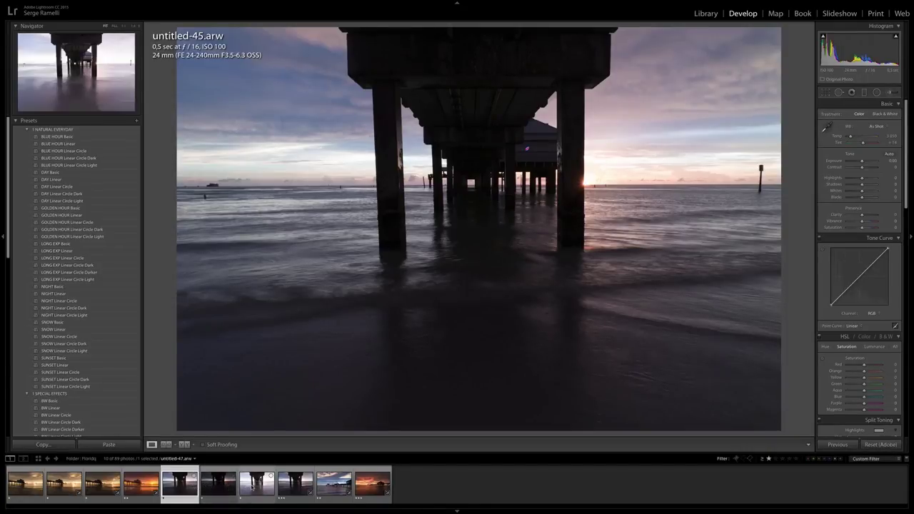
left_click(257, 482, "shift")
Merge the three exposures via Photo Merge > HDR with High deghosting and open untitled-45-HDR.dng.
right_click(253, 482)
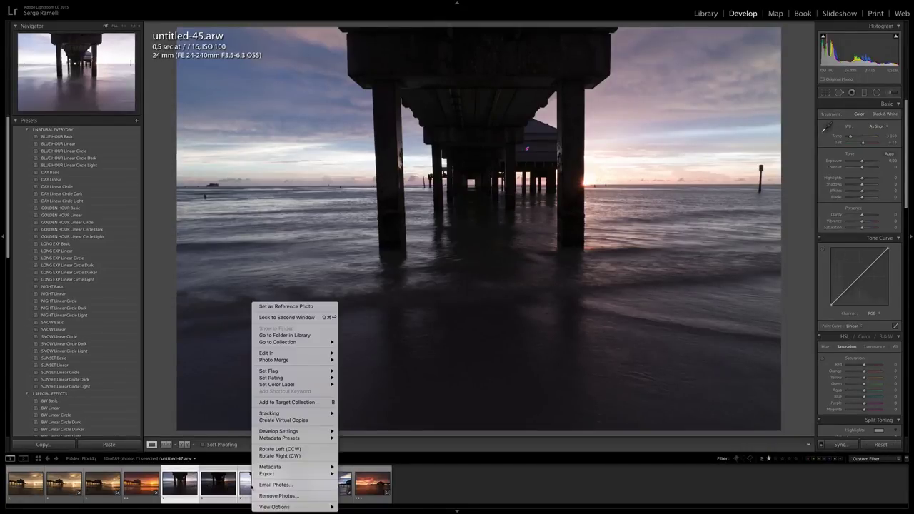
mouse_move(325, 360)
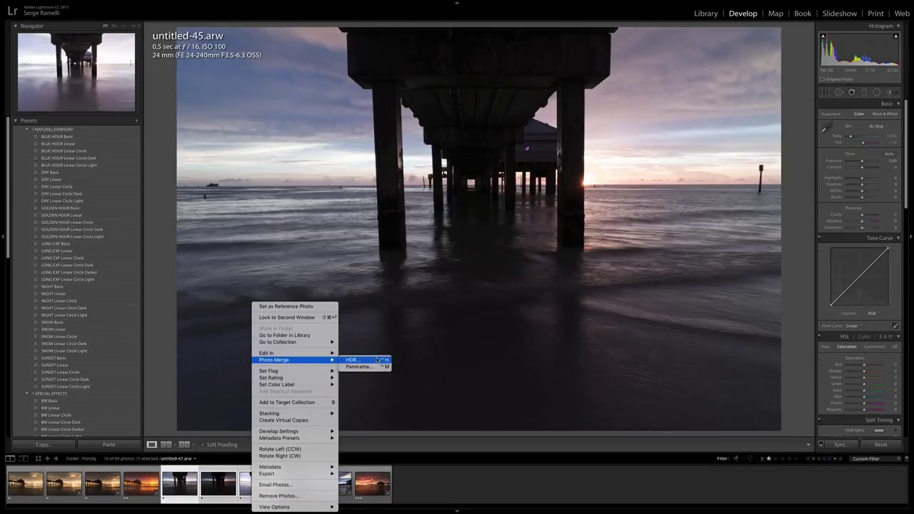
left_click(379, 360)
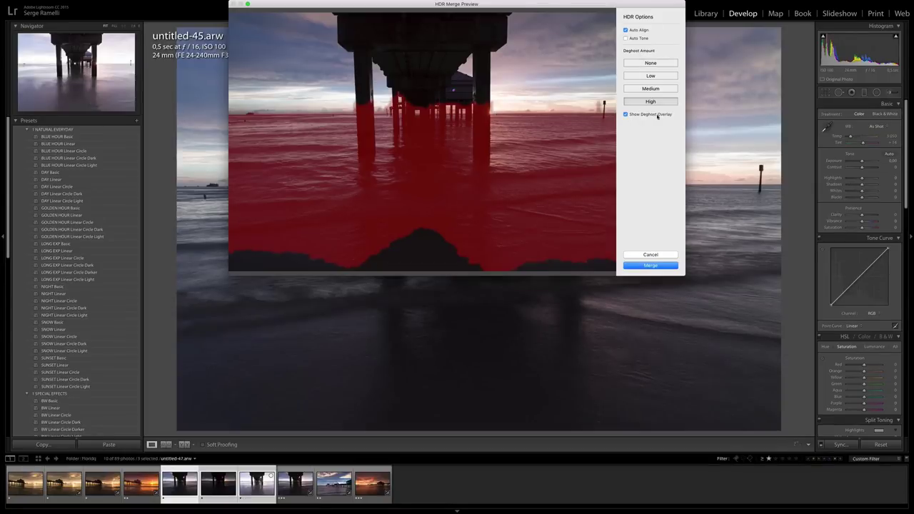
left_click(625, 114)
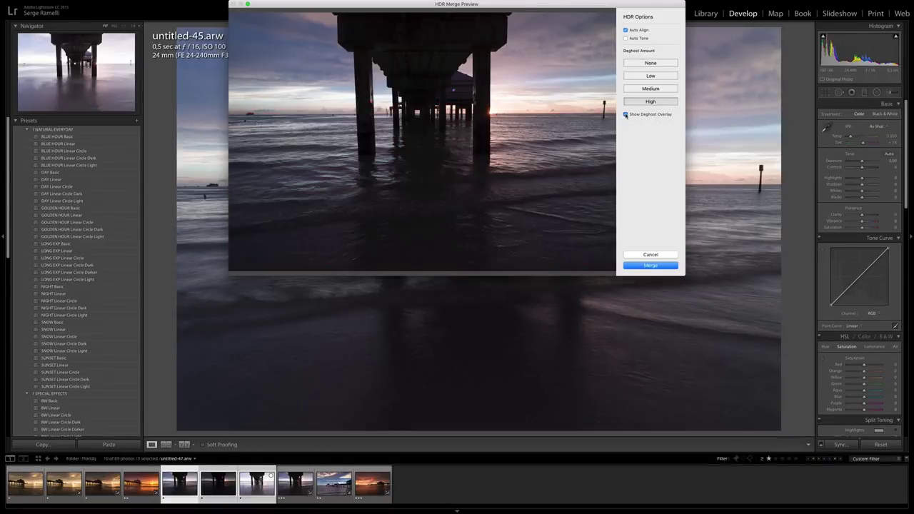
left_click(625, 115)
left_click(650, 265)
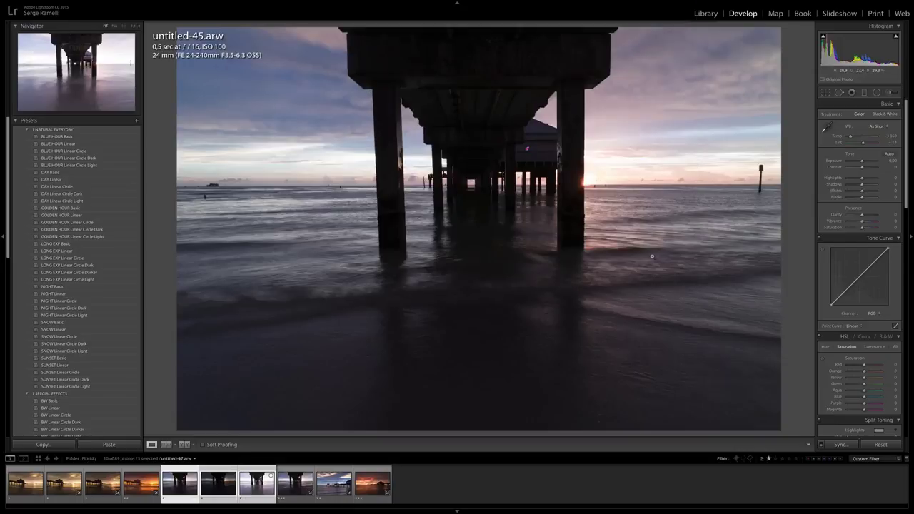
left_click(304, 488)
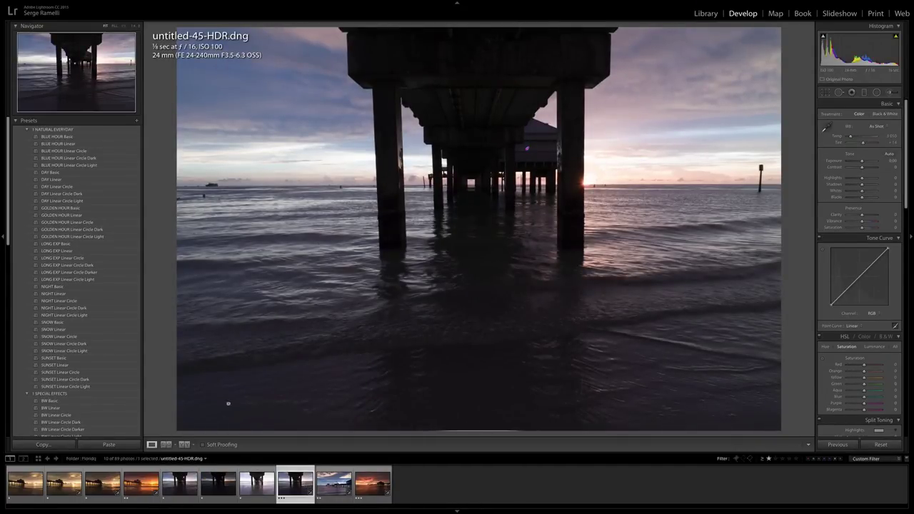
Apply SUNSET Linear Circle Light to the HDR, cool Temp slightly, and set Upright to Auto.
left_click(84, 386)
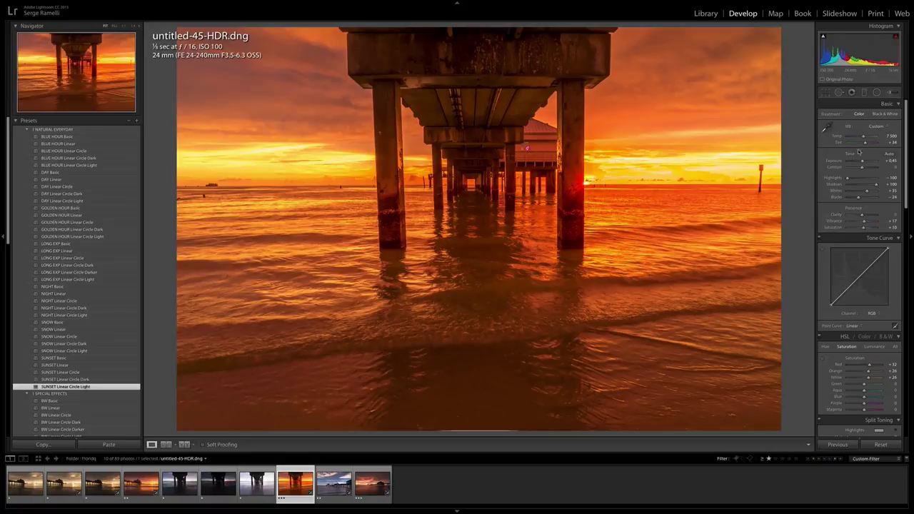
left_click_drag(863, 136, 860, 139)
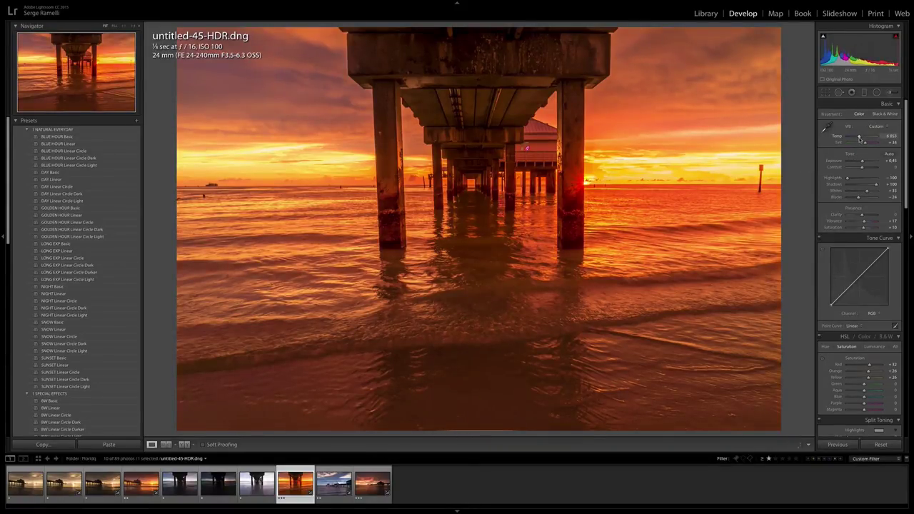
scroll(863, 201, "down", 1)
scroll(863, 202, "down", 15)
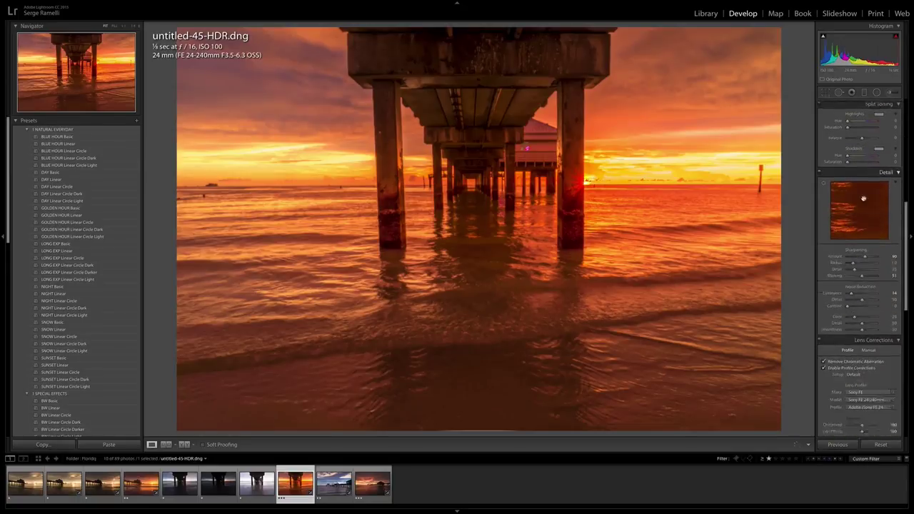
left_click(860, 324)
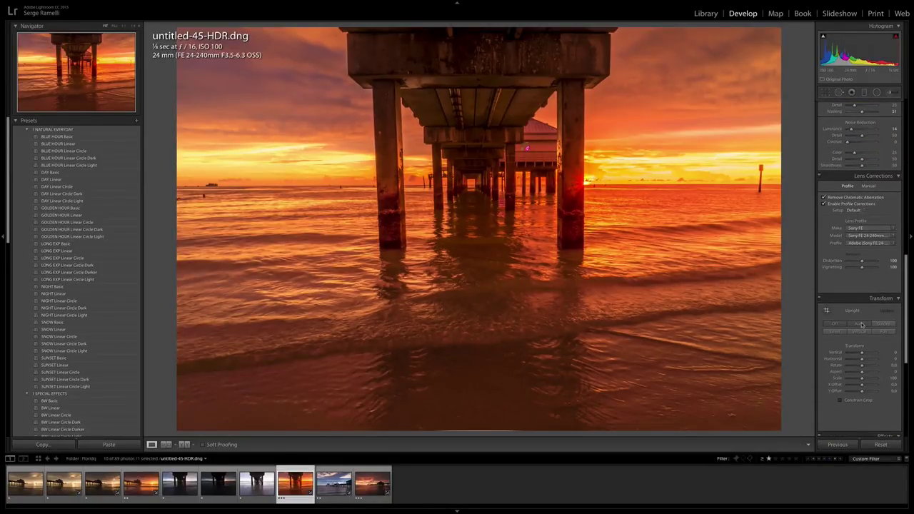
left_click(825, 93)
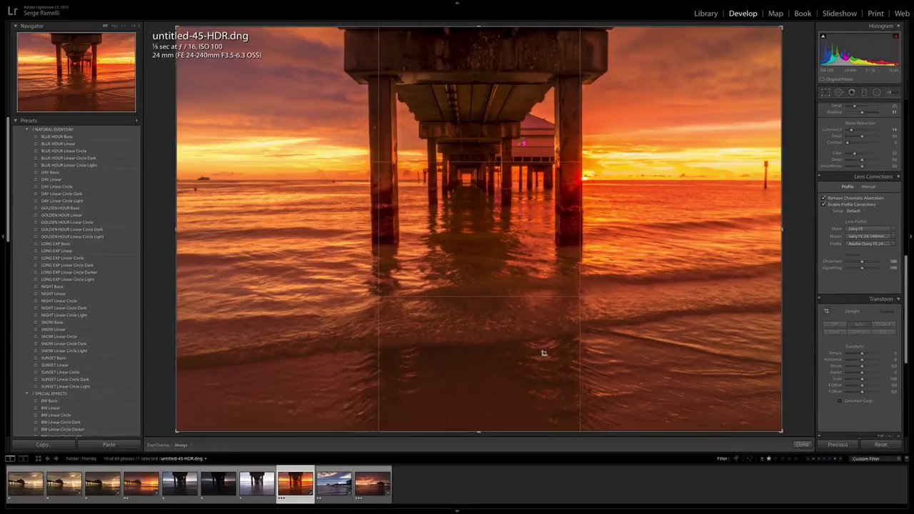
left_click_drag(479, 433, 484, 373)
key("Return")
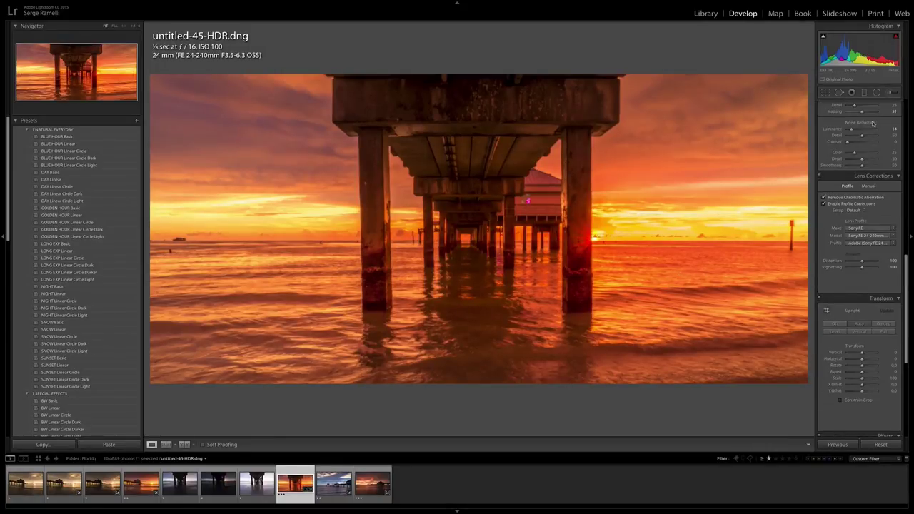
left_click(878, 93)
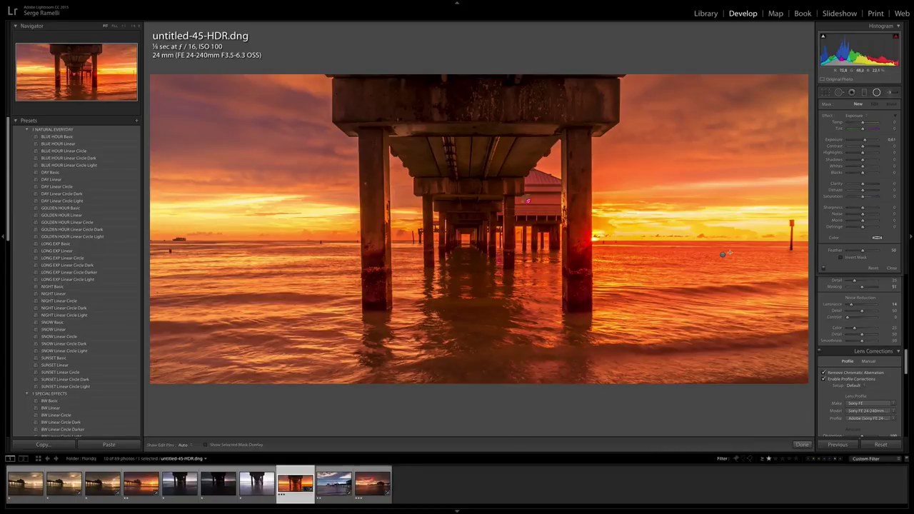
Move the under-pier photo's radial filter upward and nudge Temp slightly cooler.
left_click(723, 255)
left_click_drag(723, 255, 743, 241)
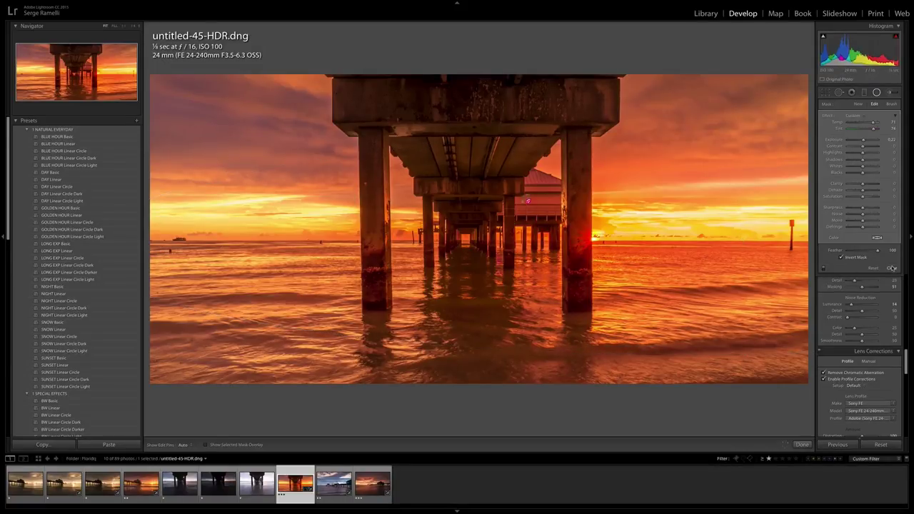
key("shift+m")
scroll(859, 164, "up", 10)
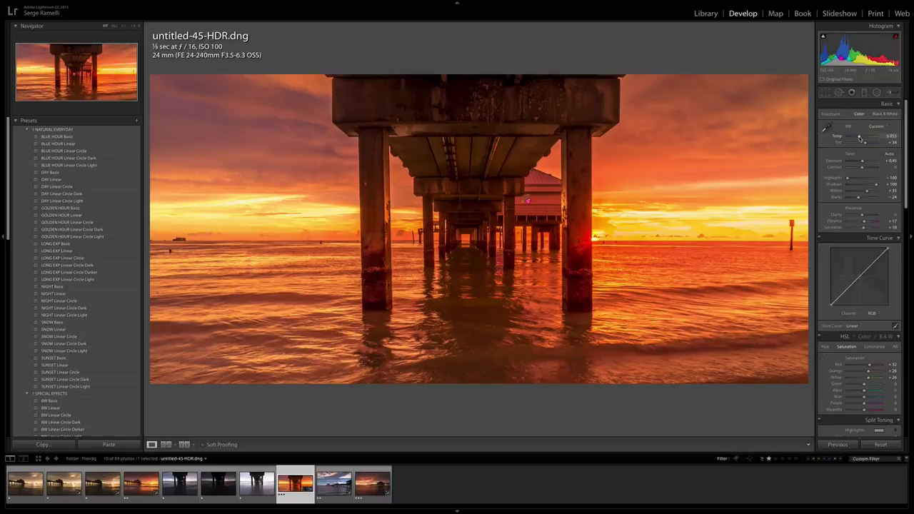
left_click_drag(858, 137, 856, 138)
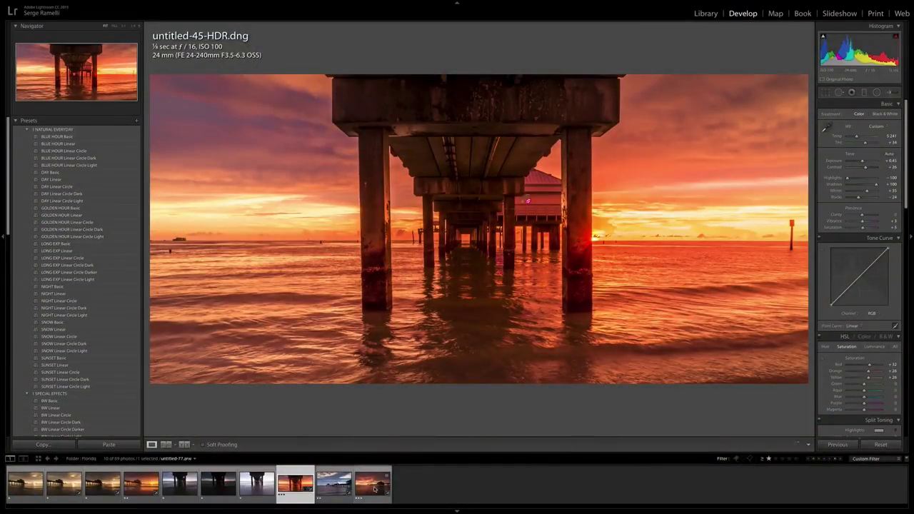
Apply the GOLDEN HOUR Linear Circle Light preset to untitled-77.arw and lower its Temp slightly.
left_click(375, 487)
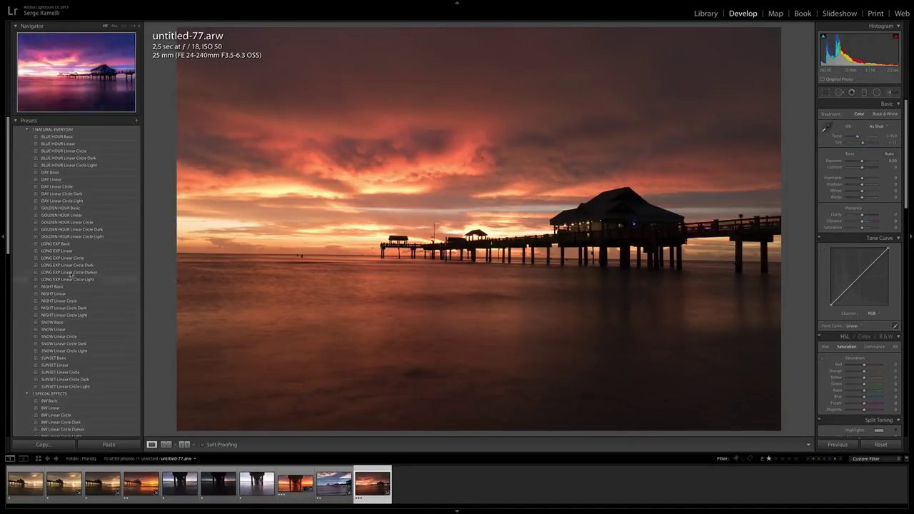
left_click(60, 236)
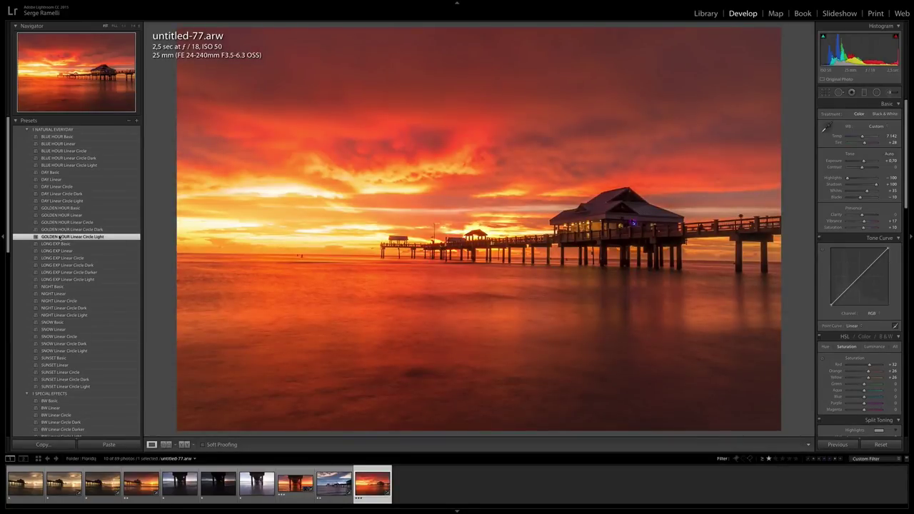
left_click_drag(863, 136, 861, 141)
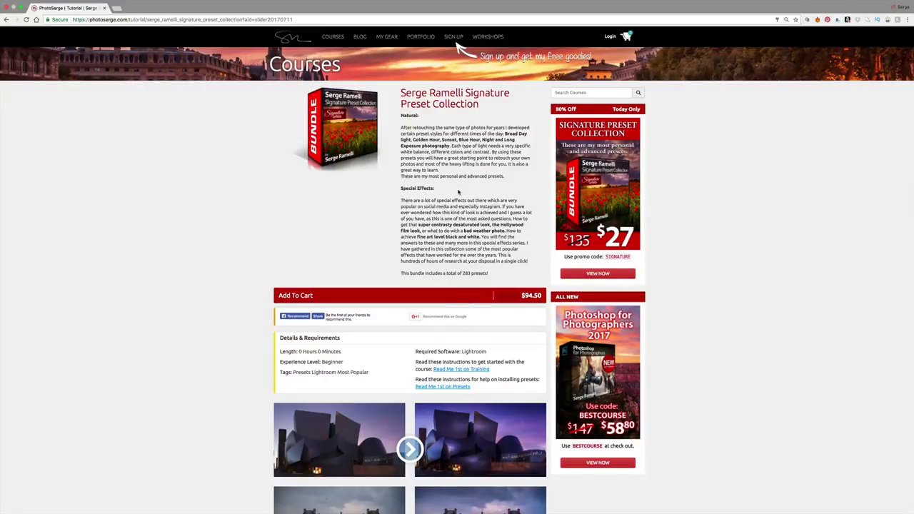
Scroll through the Signature Preset Collection page's examples and included presets, then back to the top.
scroll(458, 191, "down", 12)
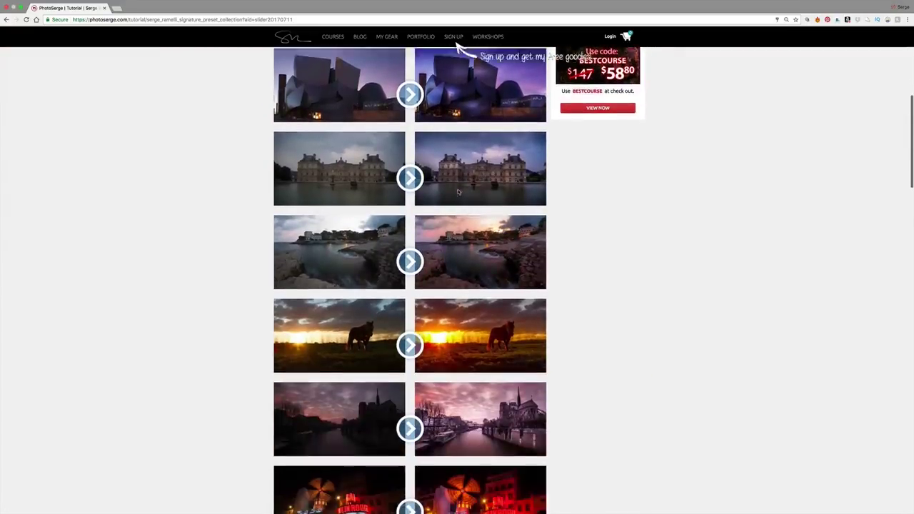
scroll(459, 191, "down", 15)
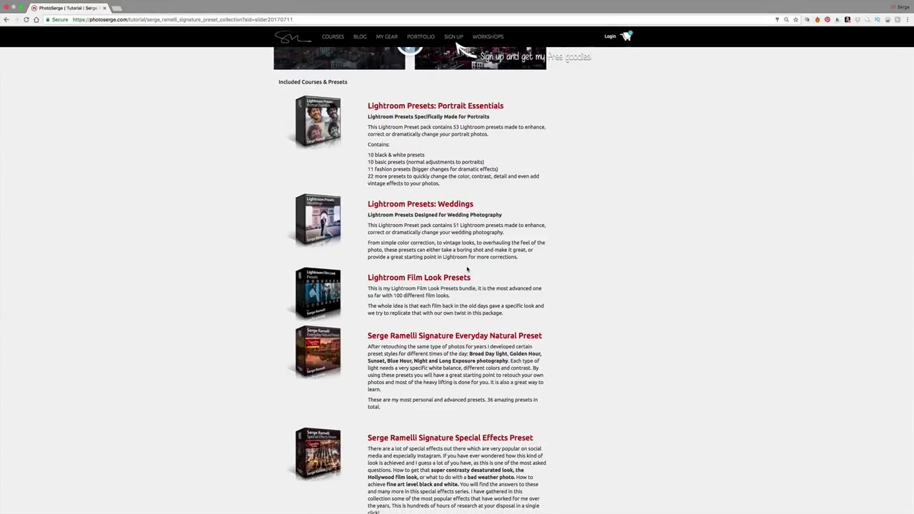
scroll(454, 271, "up", 8)
scroll(400, 437, "up", 10)
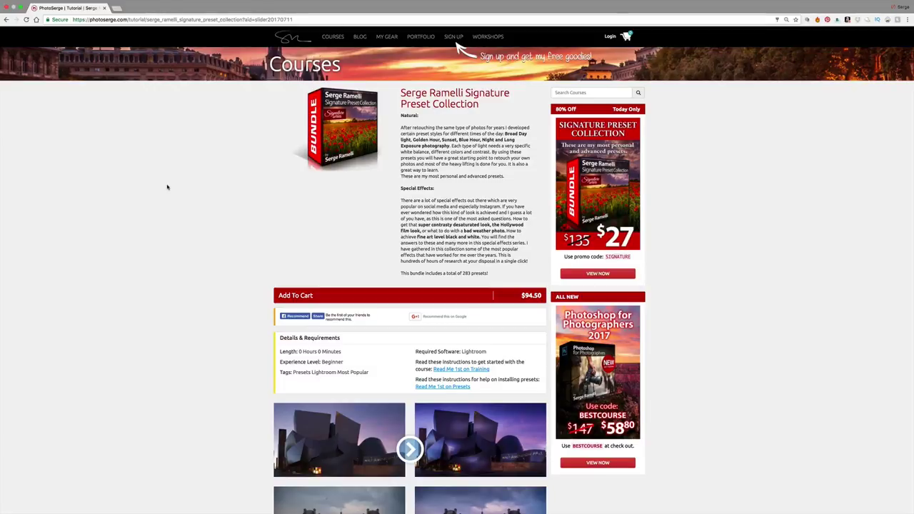
key("super+Tab")
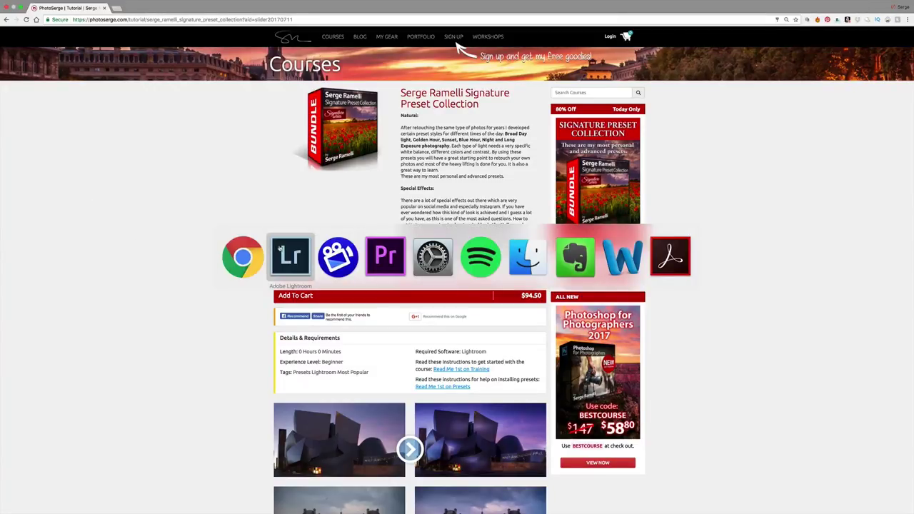
Switch to the Library grid with G and scroll through the Venice Potential thumbnails.
key("g")
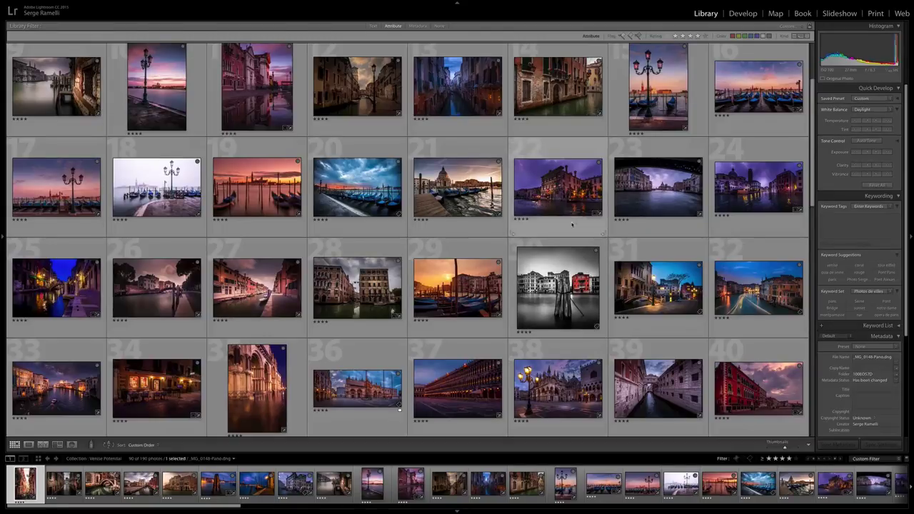
scroll(571, 224, "up", 3)
scroll(571, 223, "down", 5)
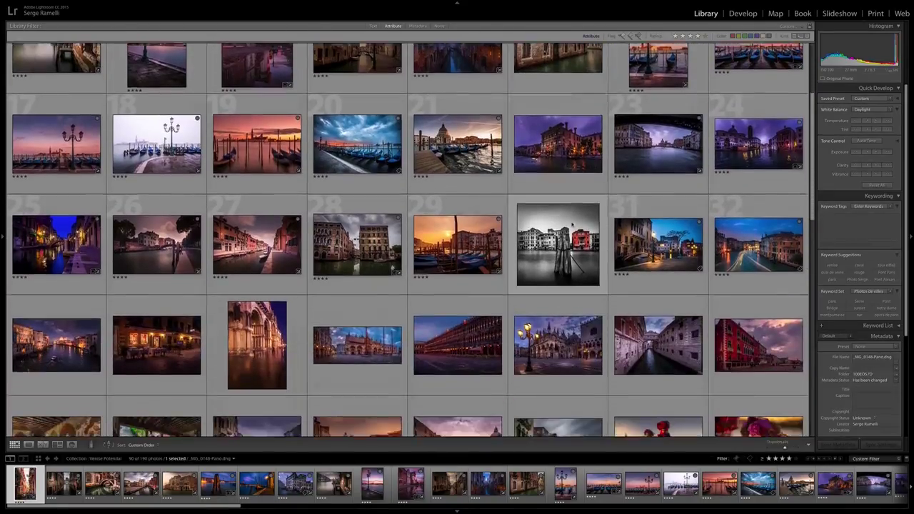
scroll(399, 141, "down", 5)
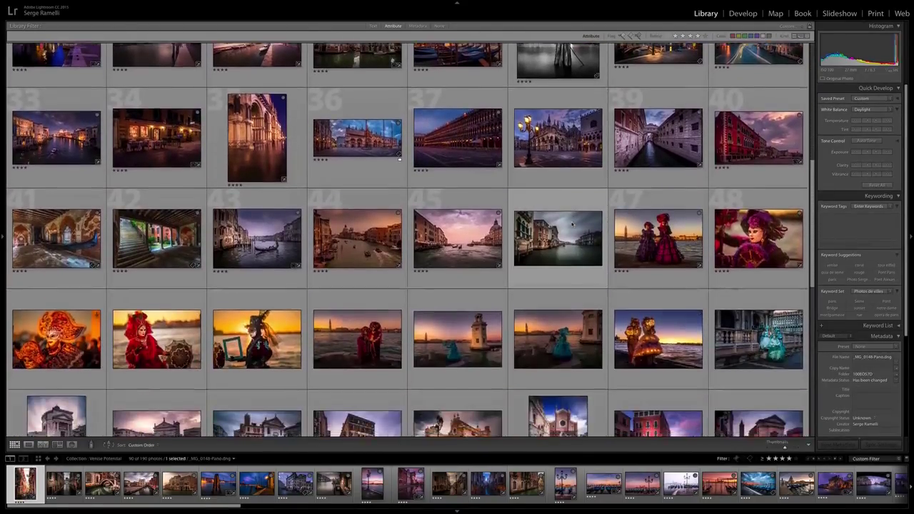
scroll(399, 142, "down", 8)
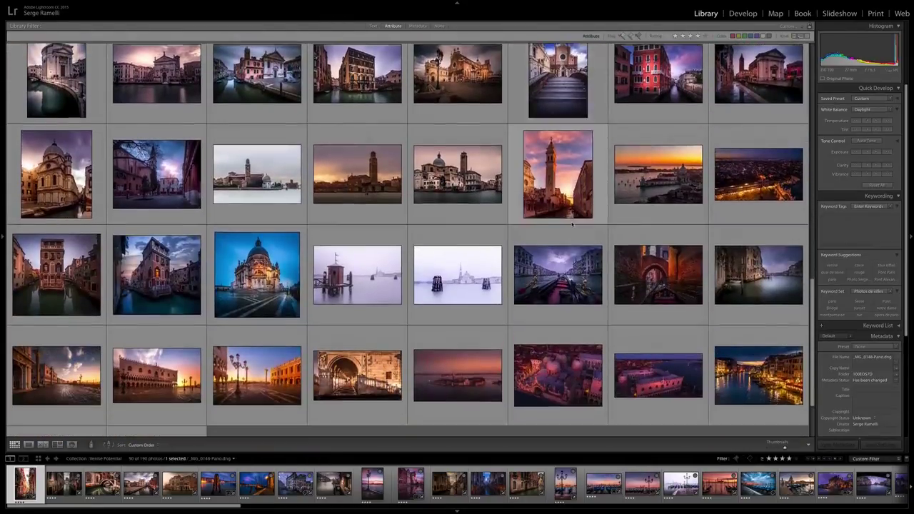
scroll(571, 224, "down", 3)
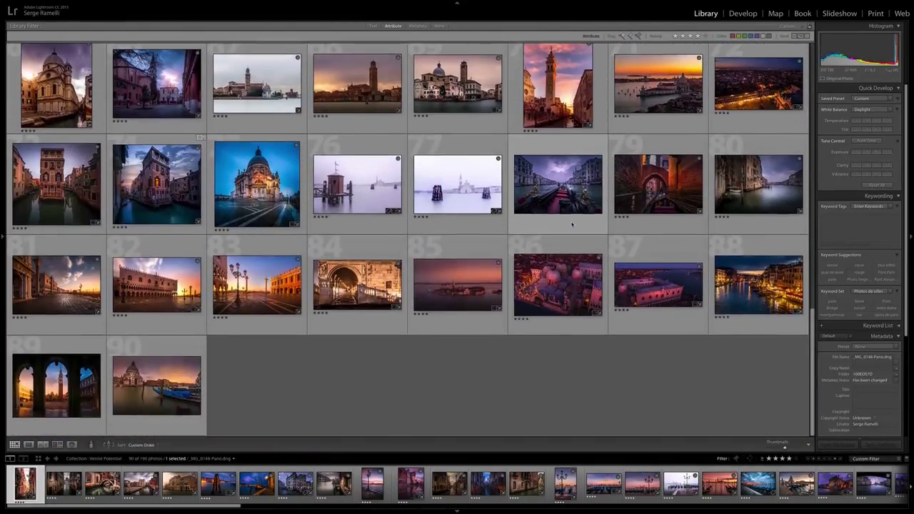
scroll(571, 223, "up", 7)
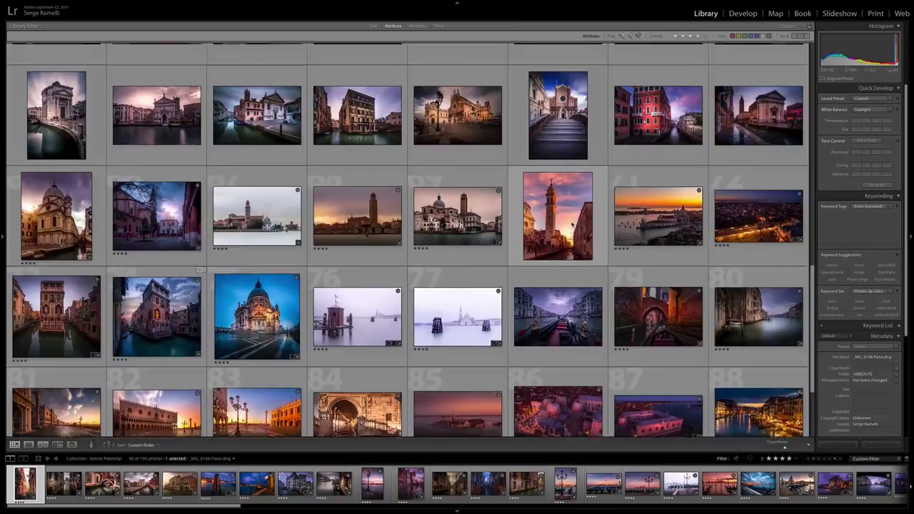
scroll(571, 223, "up", 2)
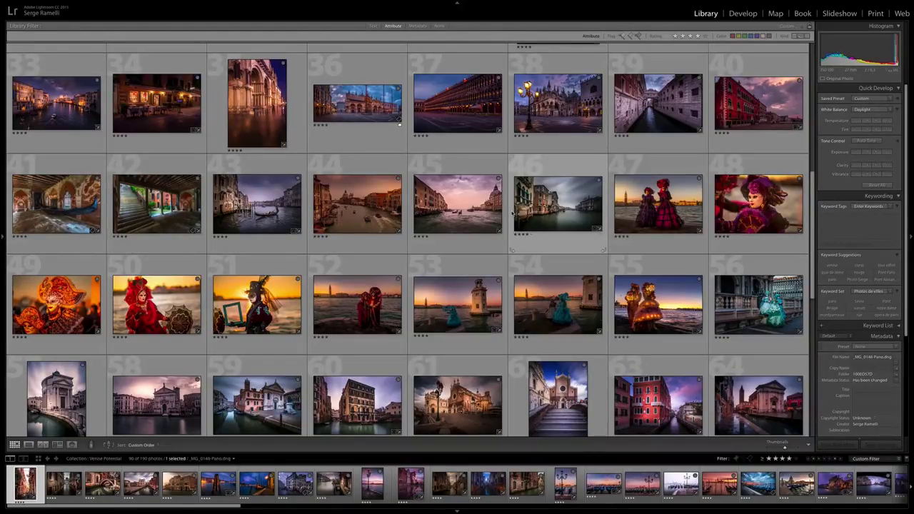
scroll(511, 202, "up", 10)
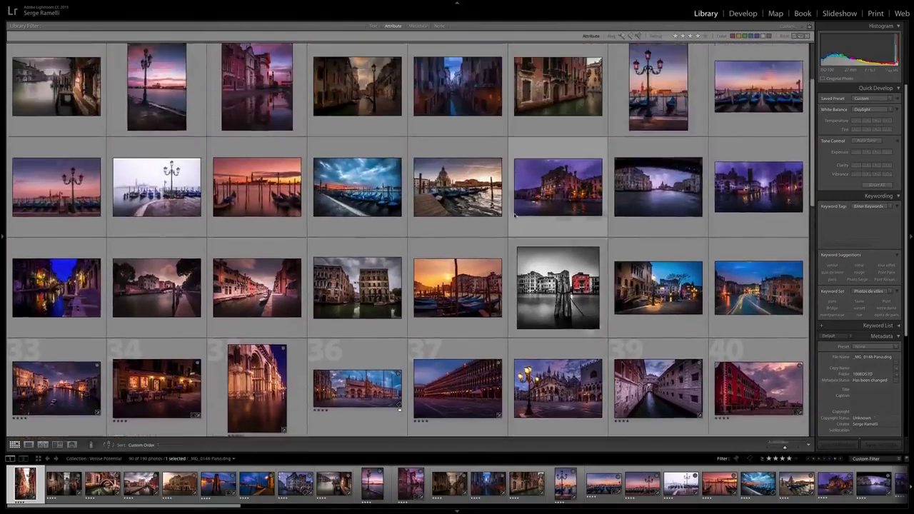
scroll(511, 207, "up", 2)
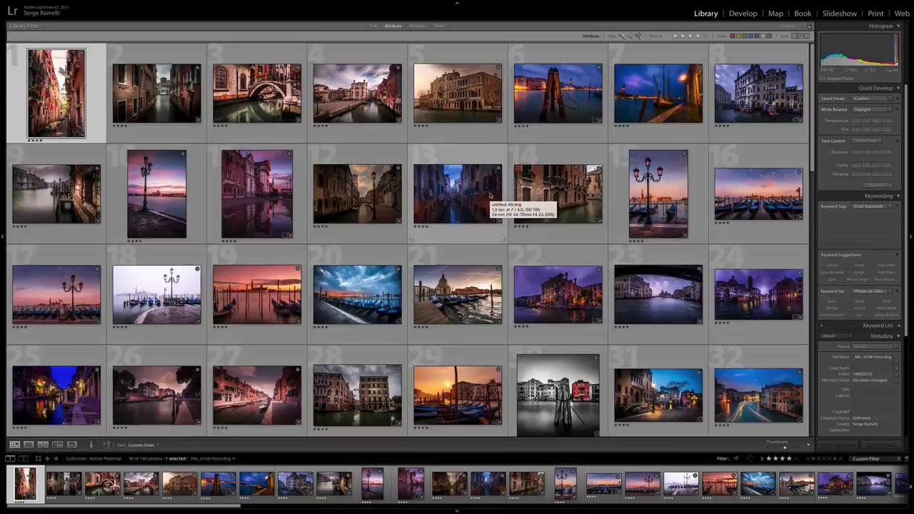
scroll(490, 197, "down", 4)
scroll(490, 194, "down", 6)
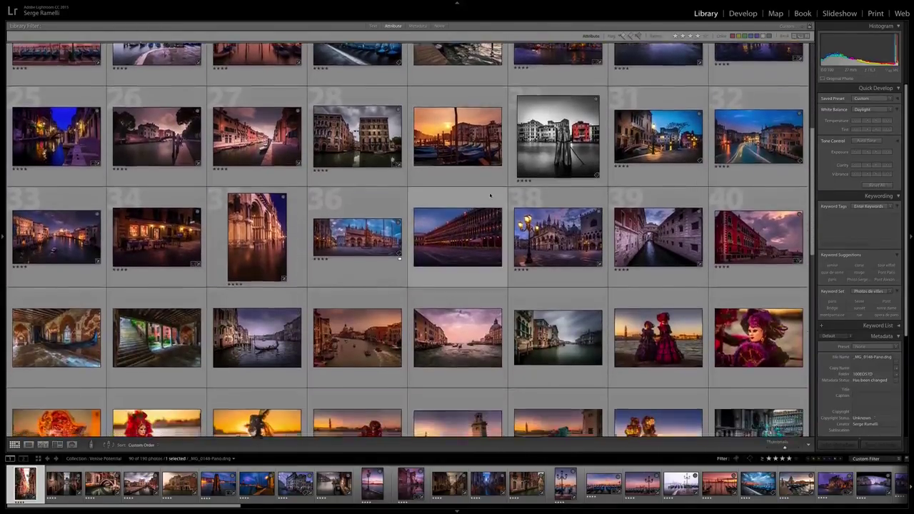